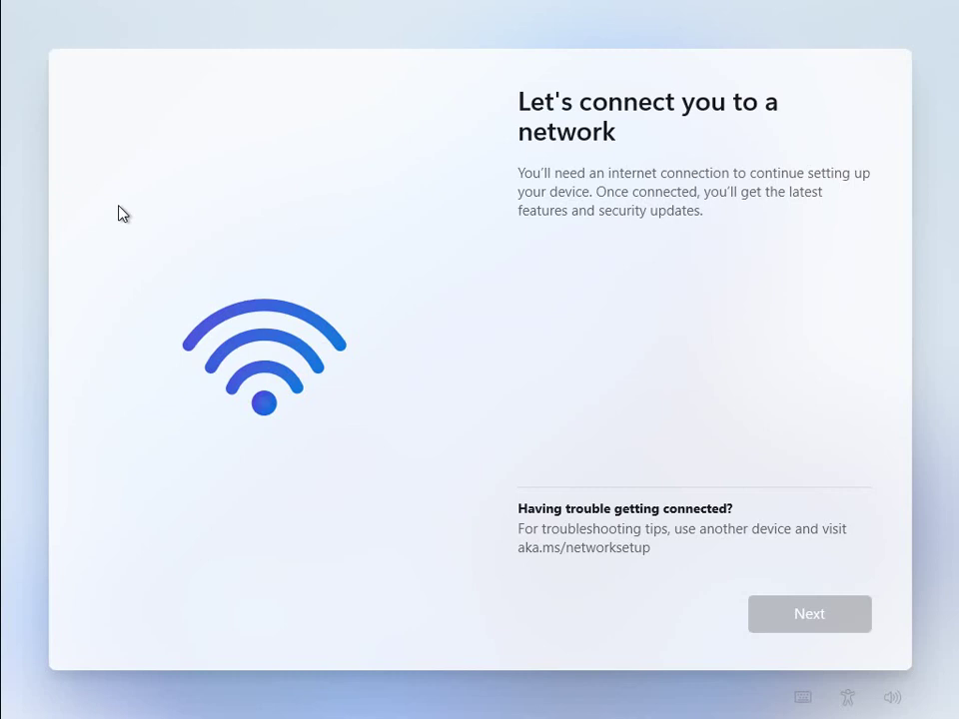
Step: Open an administrator Command Prompt over setup and enter the OOBE\BYPASSNRO command
key("shift+F10")
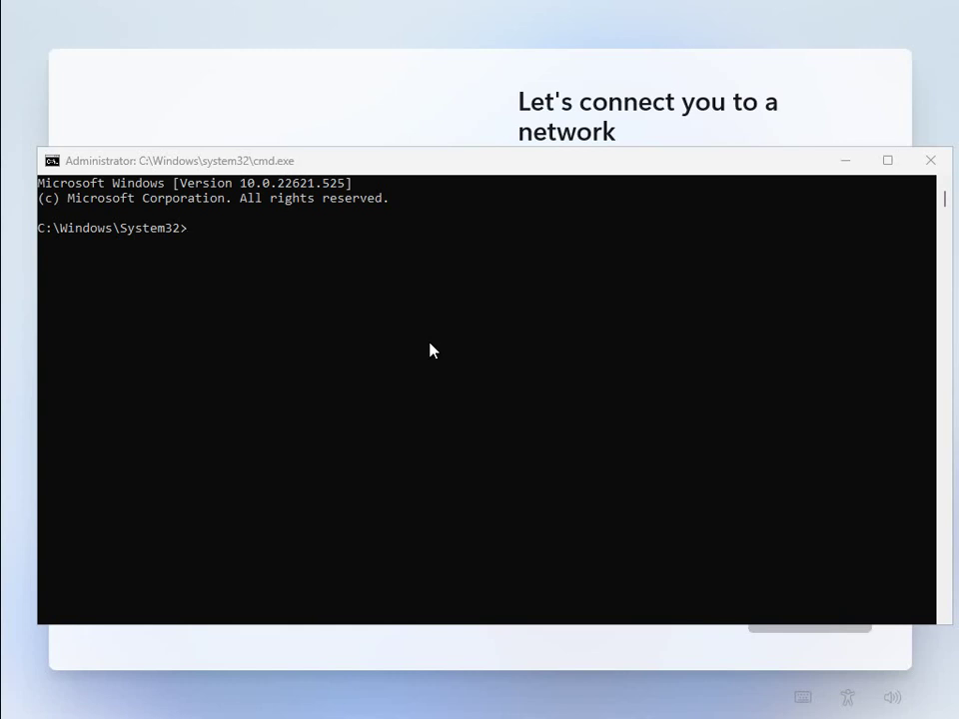
left_click(417, 283)
type("O")
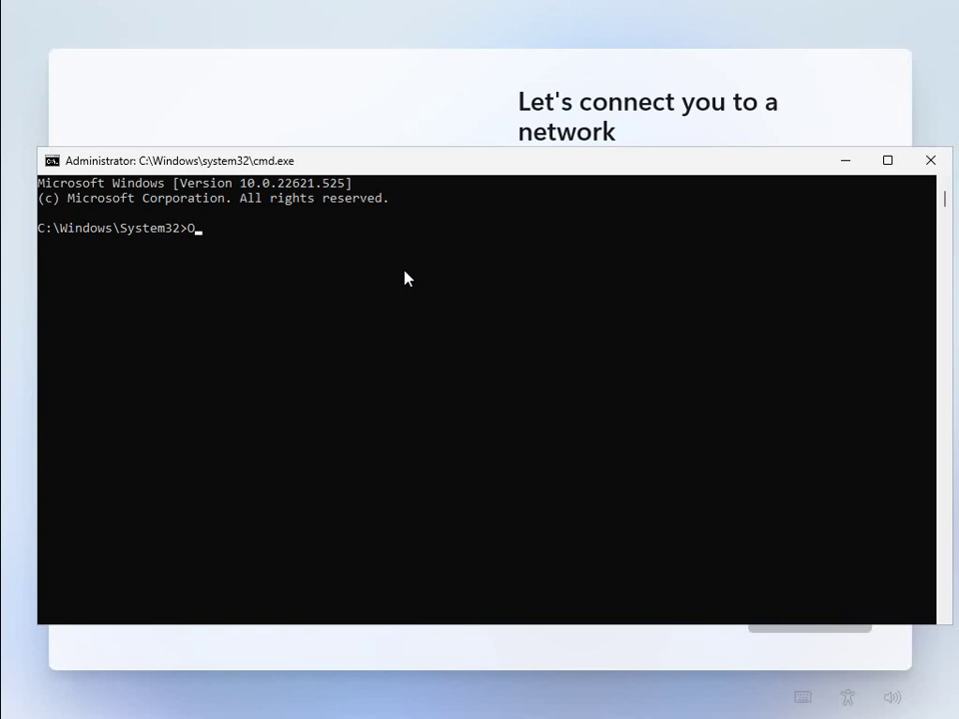
type("OBE")
type("\\")
type("BYP")
type("ASS")
type("N")
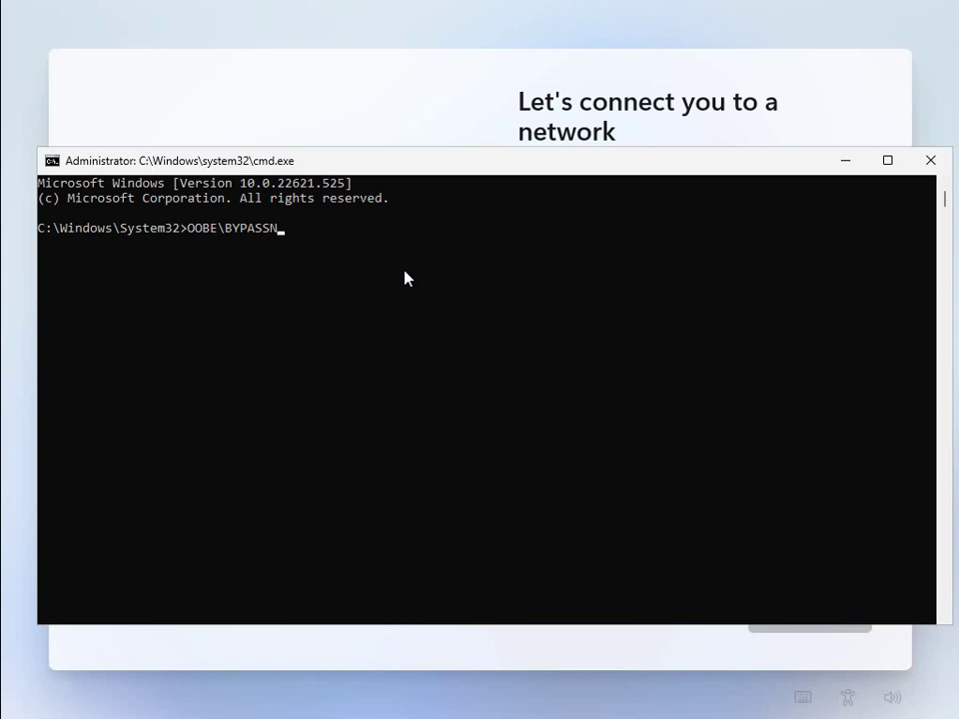
type("RO")
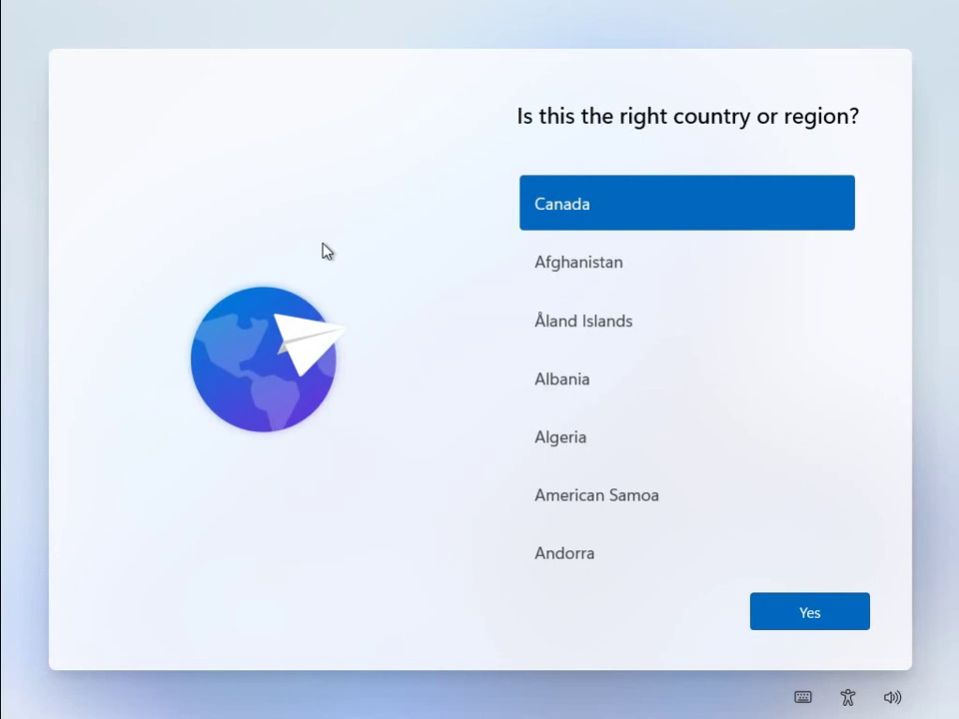
Step: Confirm Canada as the region and US as the keyboard layout, skipping a second layout
left_click(814, 619)
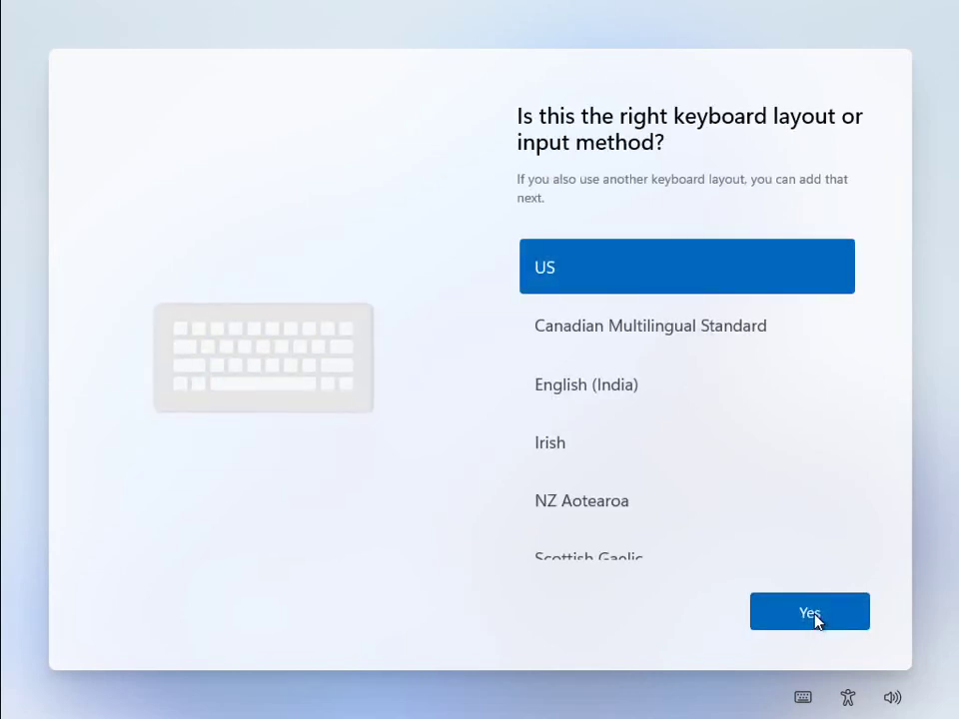
left_click(813, 619)
left_click(814, 619)
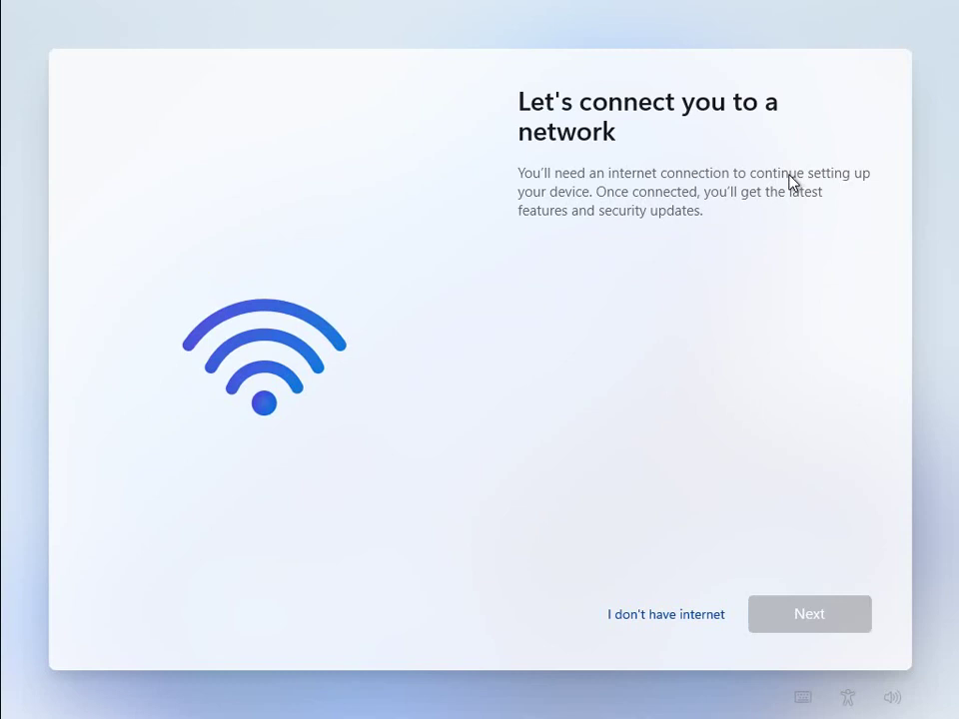
Step: Choose 'I don't have internet' and continue with limited offline setup
left_click(657, 627)
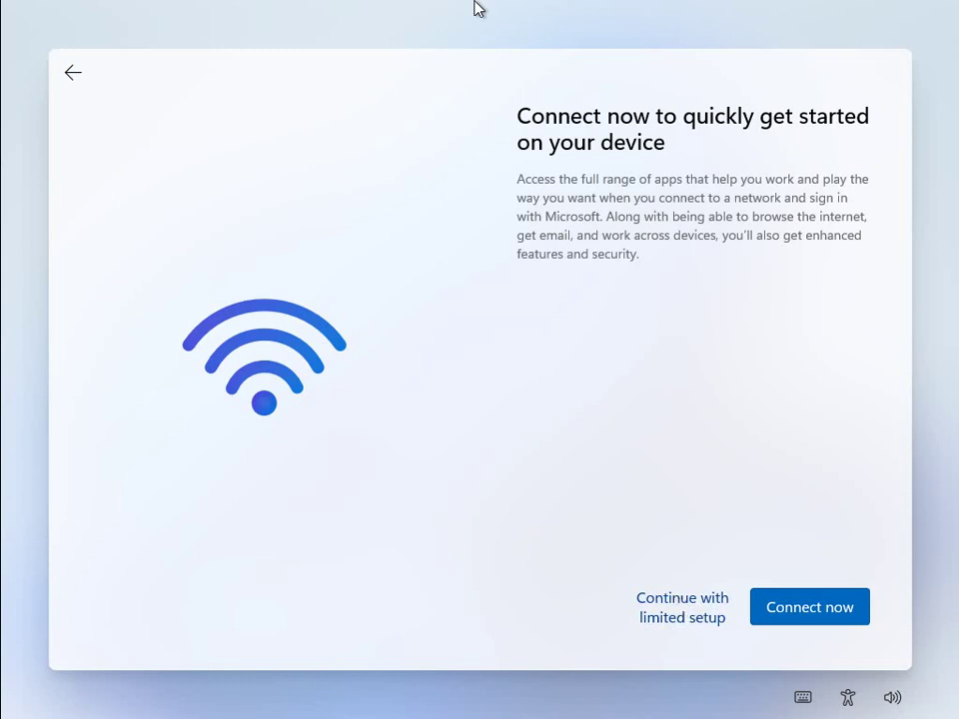
left_click(676, 608)
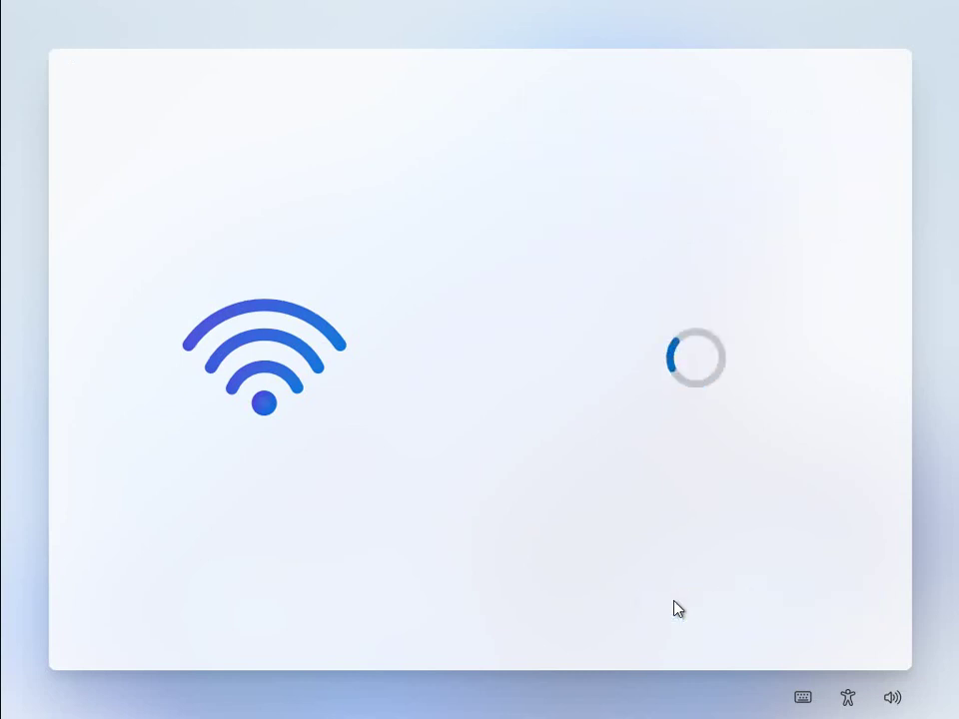